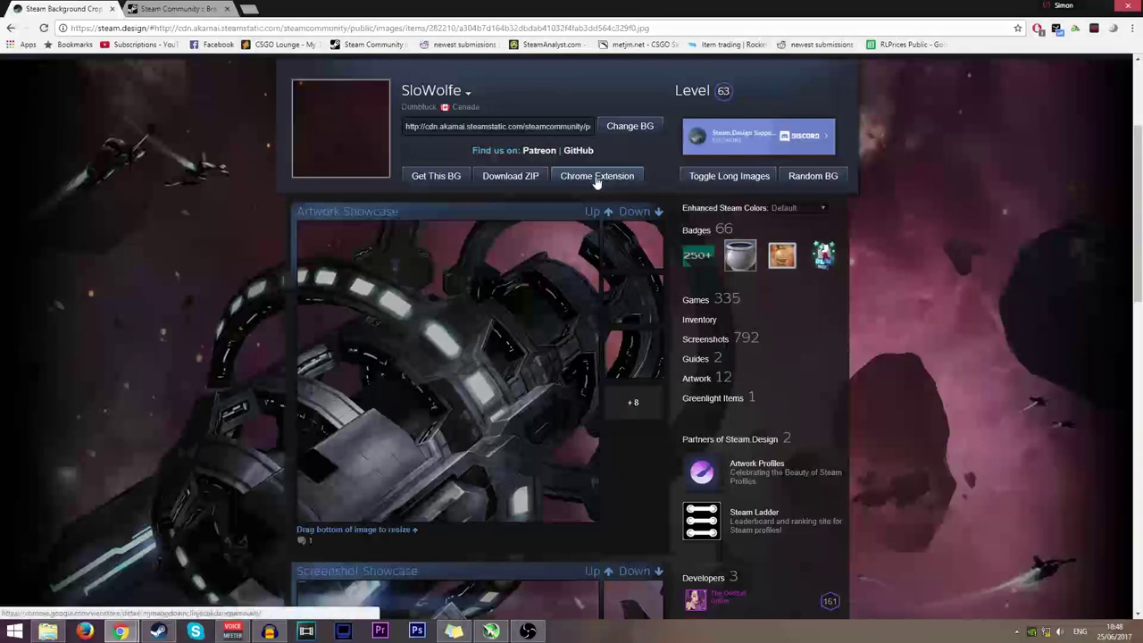
Preview the artwork showcase as long images, revert to short, and download the image set as a ZIP
click(719, 179)
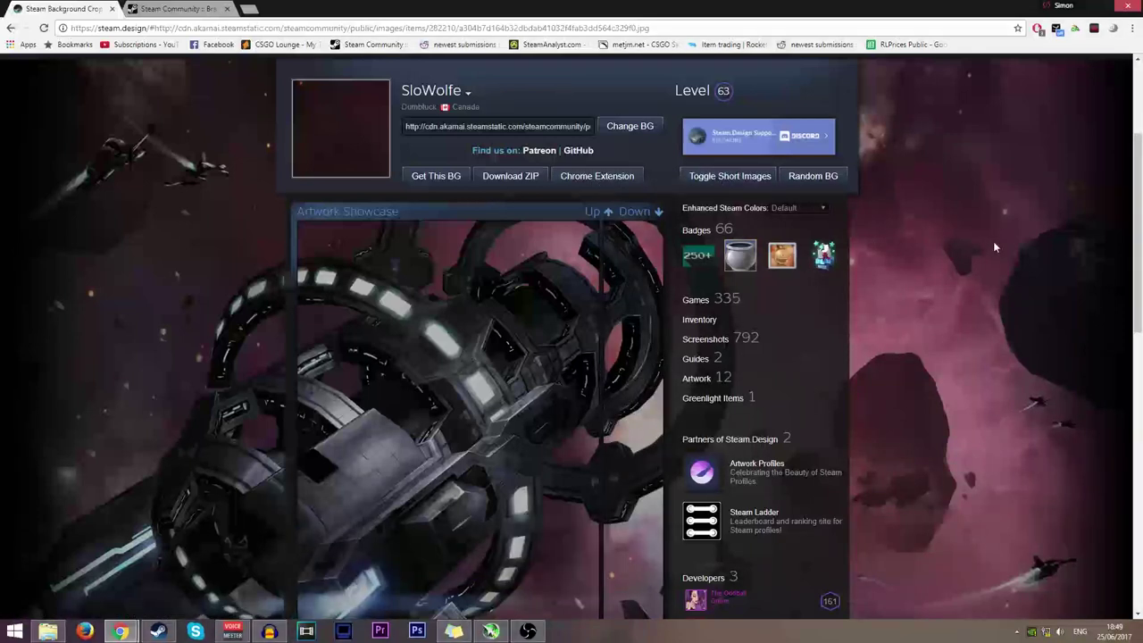
click(730, 178)
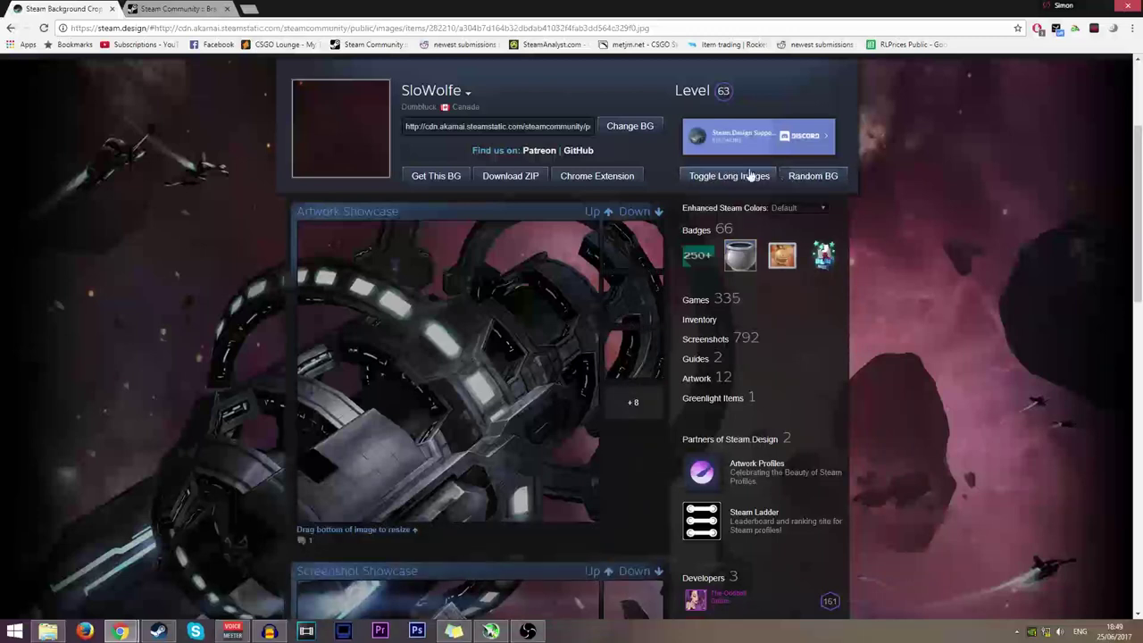
click(501, 178)
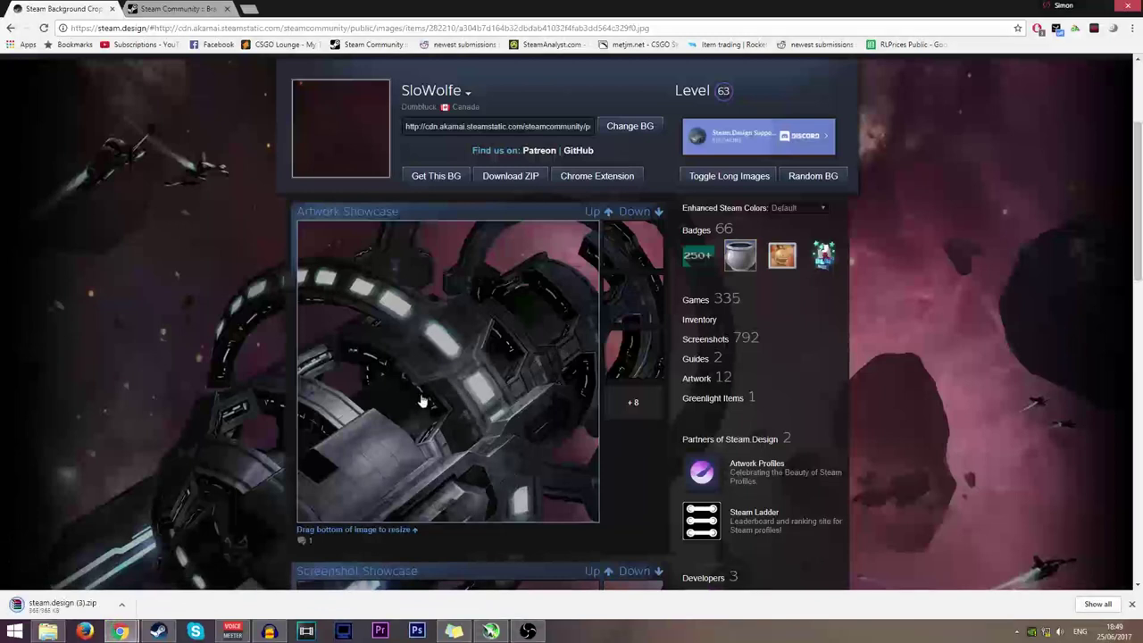
Extract the four Artwork PNGs from steam.design (3).zip onto the desktop and close WinRAR
click(63, 606)
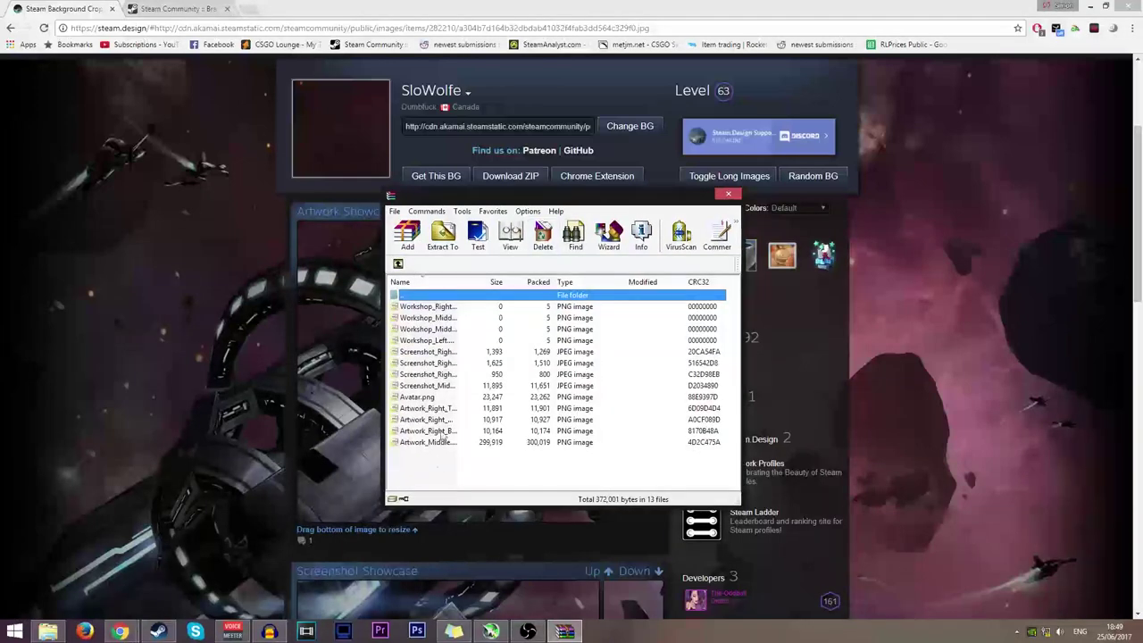
drag(580, 195, 585, 140)
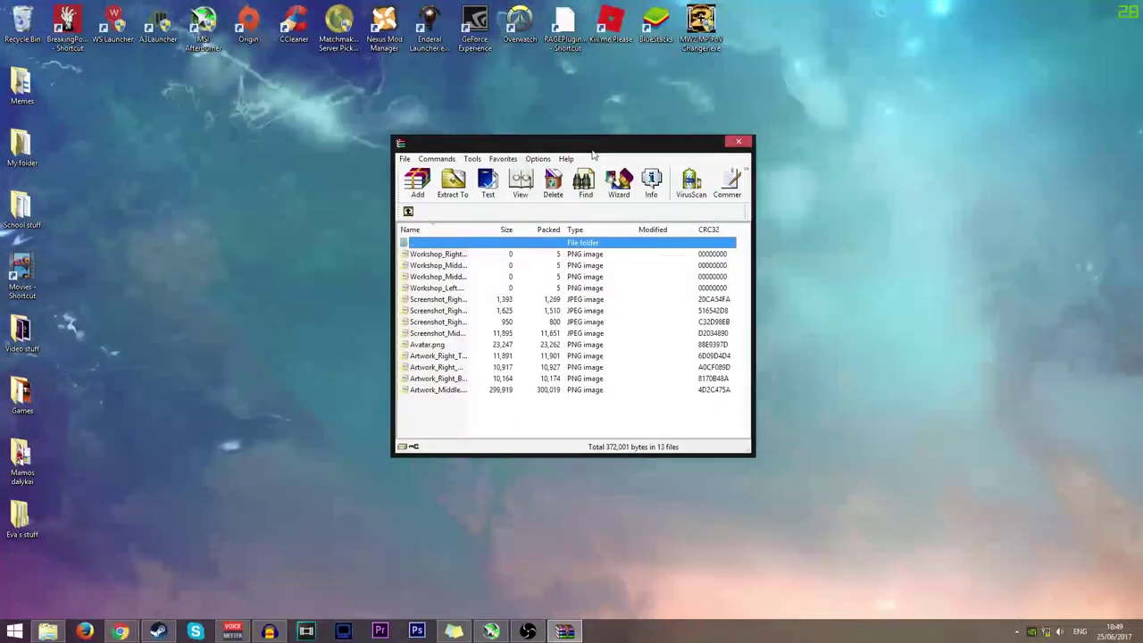
drag(452, 403, 454, 360)
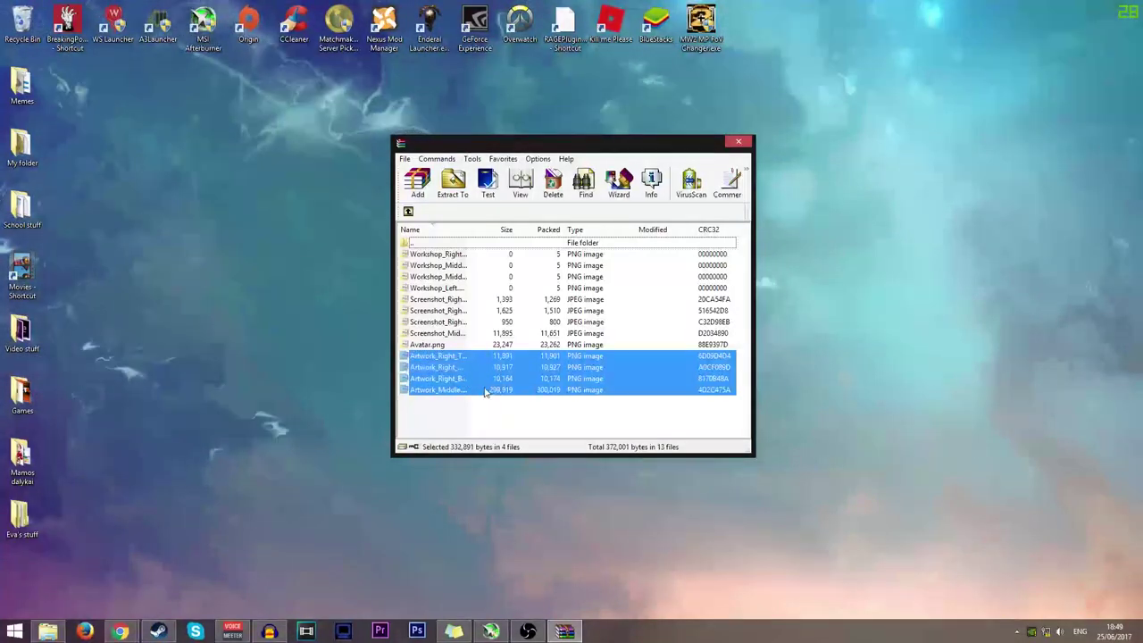
drag(455, 367, 71, 93)
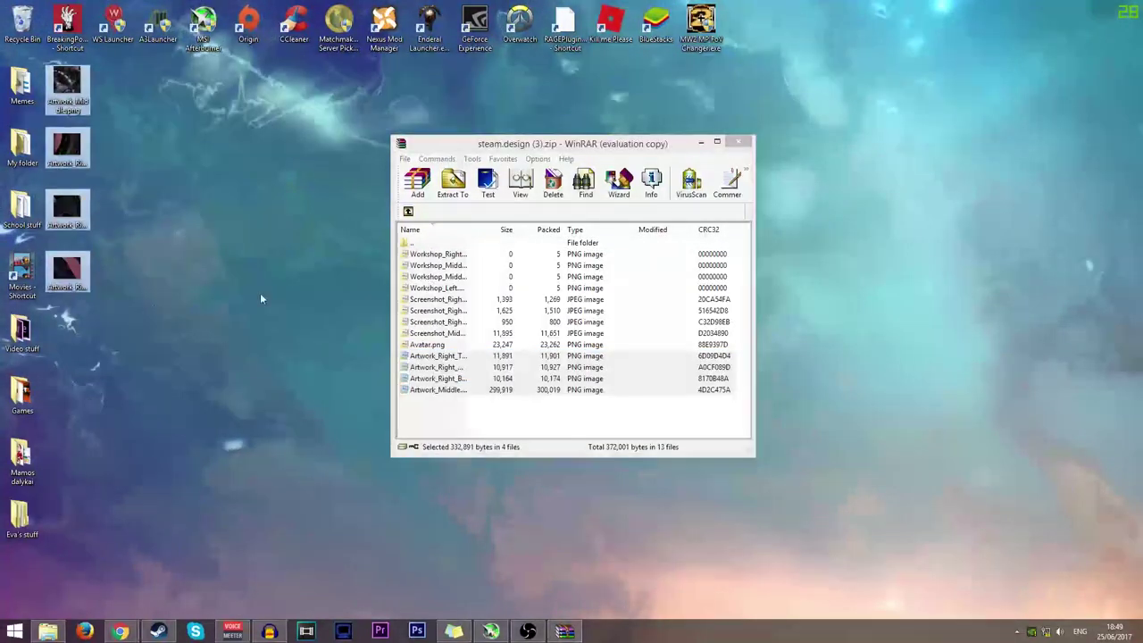
click(739, 143)
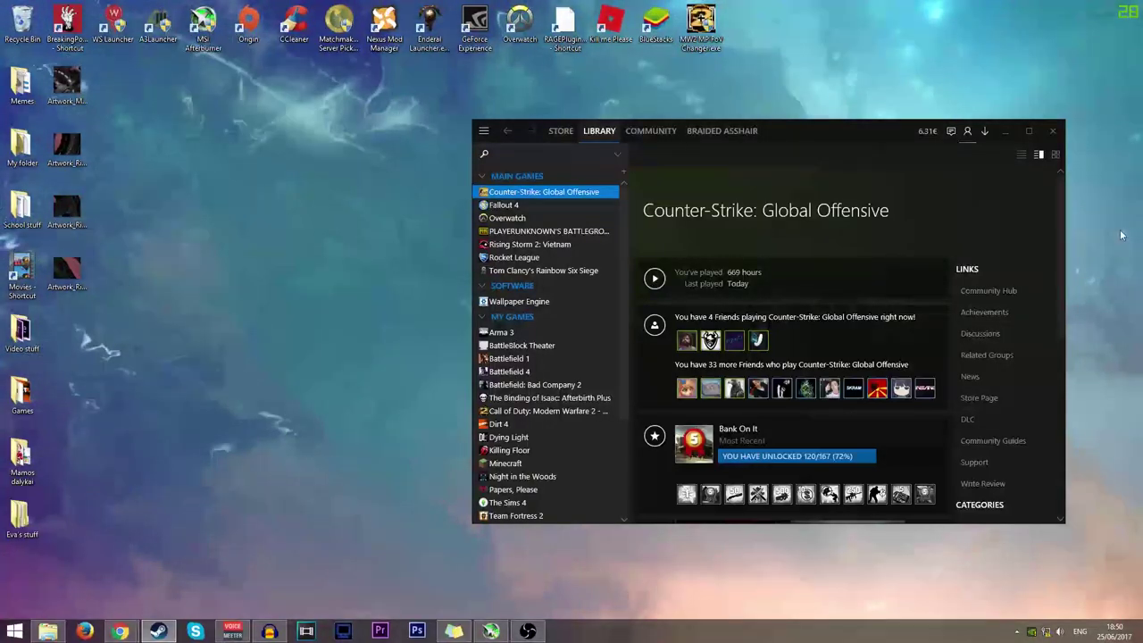
Search the CS:GO Workshop for 'greenscreen'
drag(1061, 224, 1060, 255)
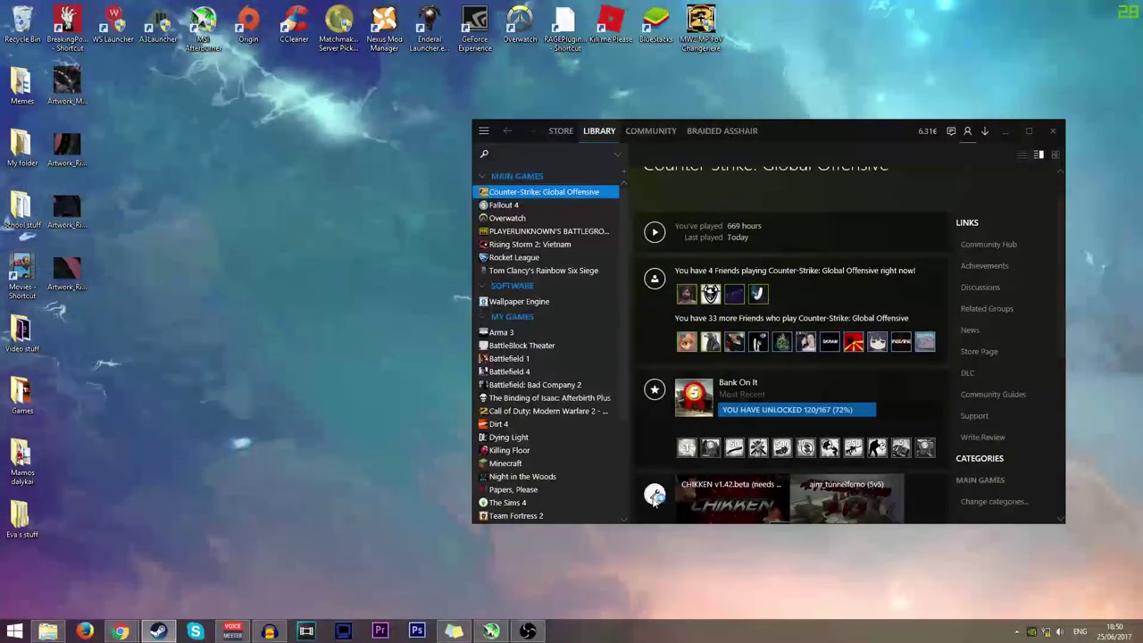
click(657, 494)
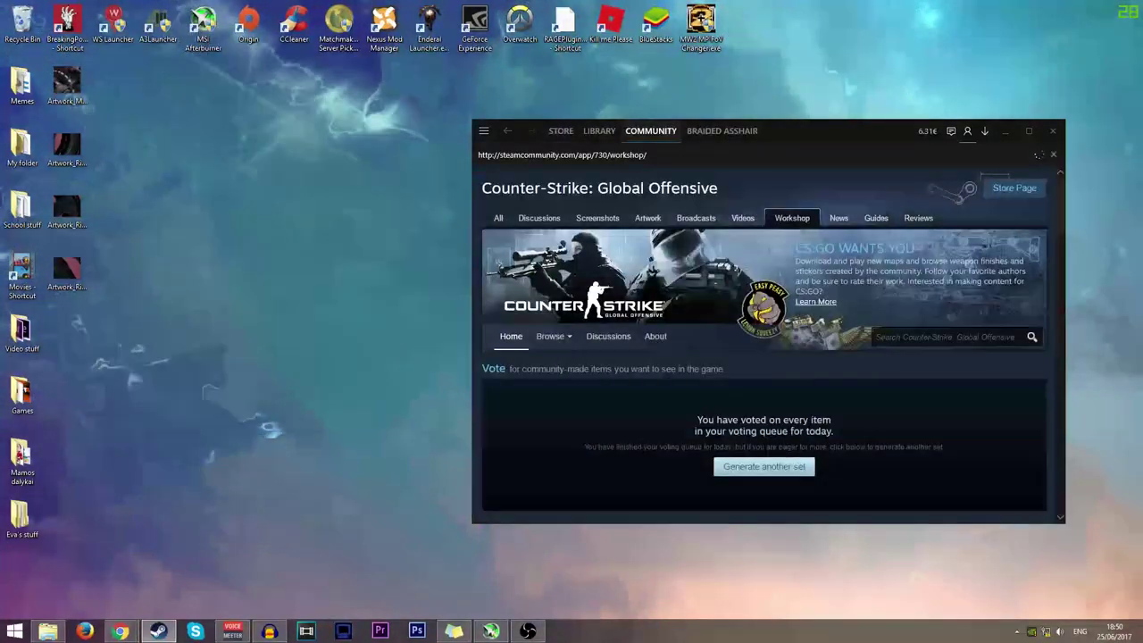
click(878, 337)
text(greensi)
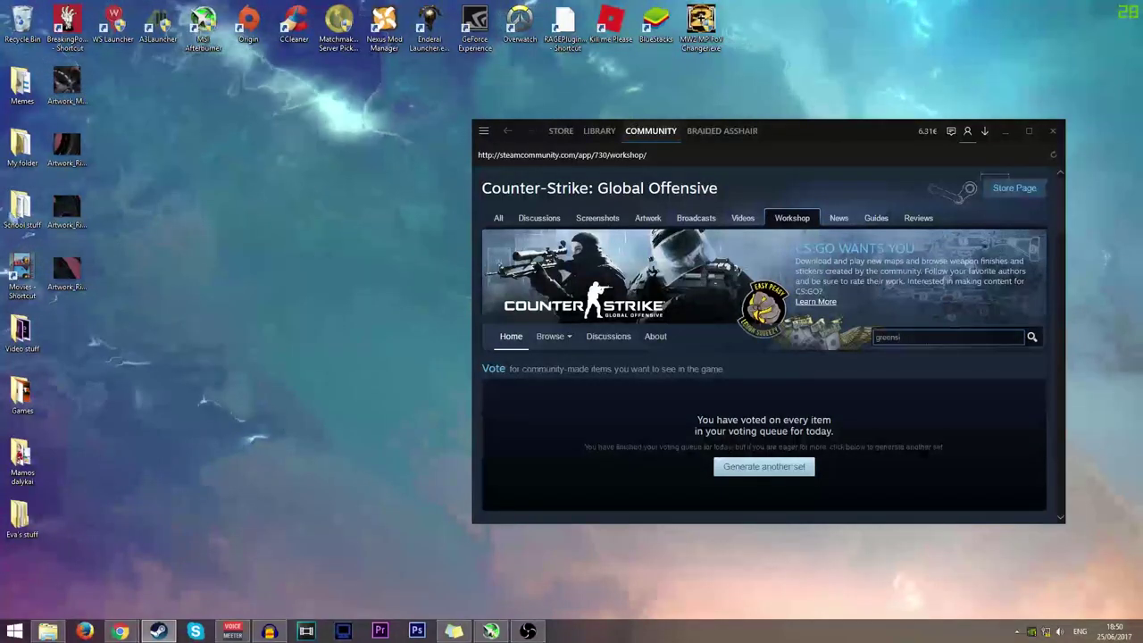
key(BackSpace)
text(creen)
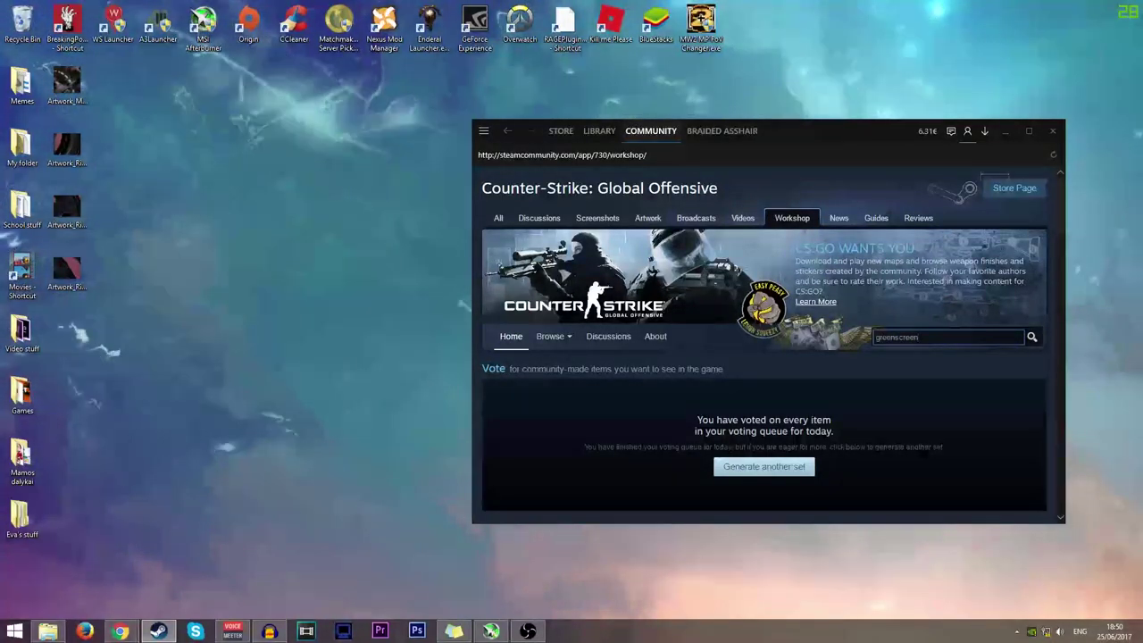
key(Return)
Browse the greenscreen map results, then return to the Steam game library
scroll(1060, 208, down, 1)
scroll(1060, 208, down, 2)
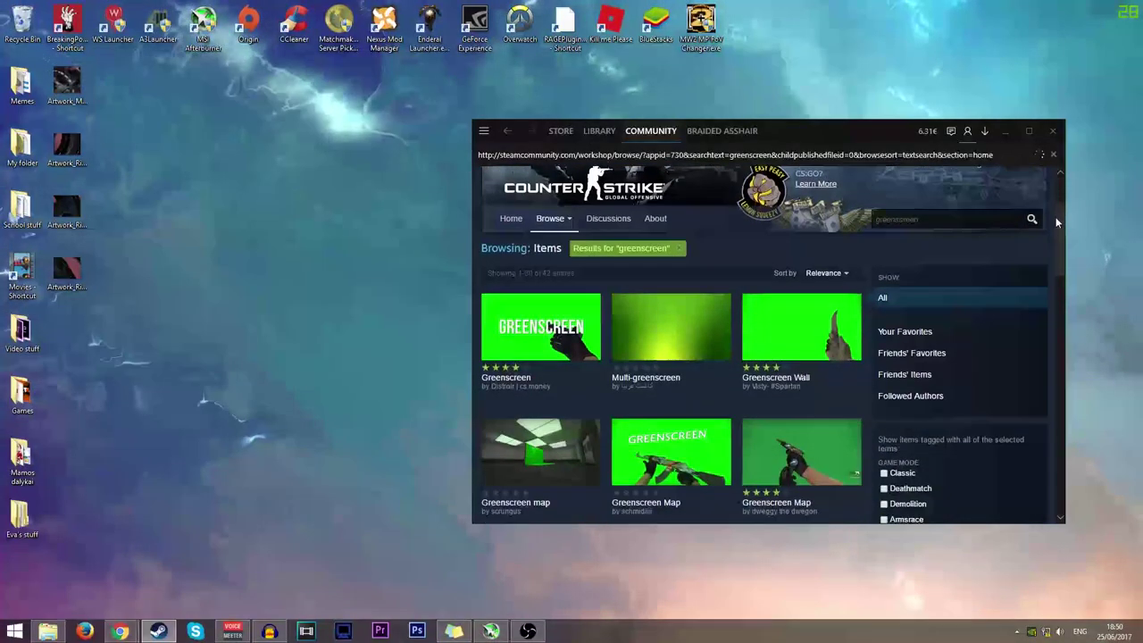
drag(1056, 222, 1038, 238)
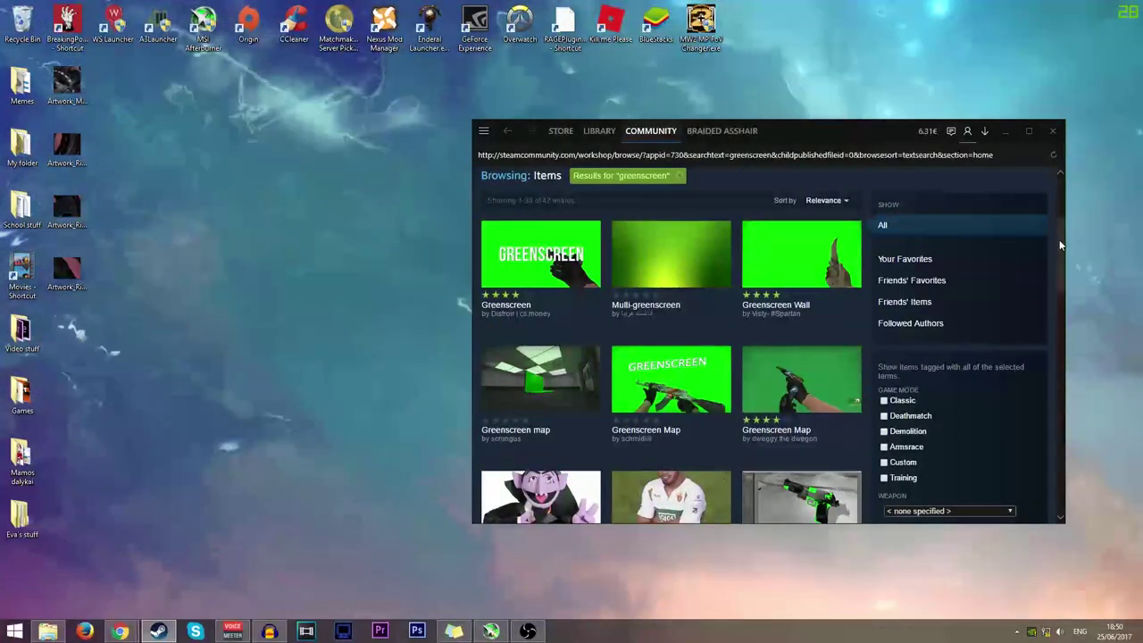
mouse_move(666, 406)
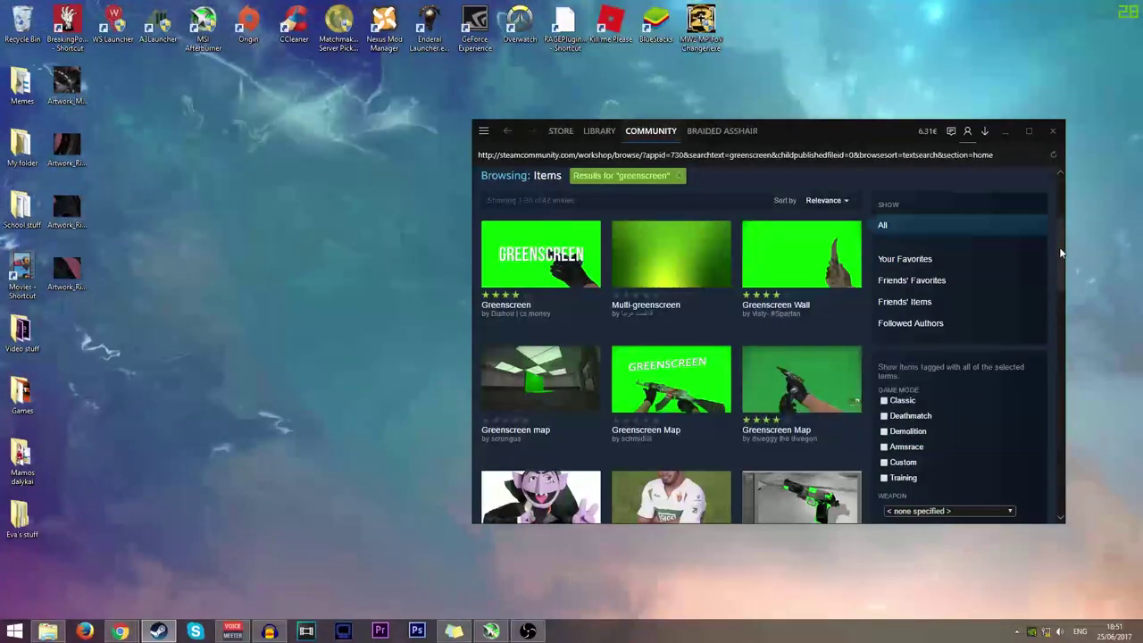
drag(1063, 226, 1054, 253)
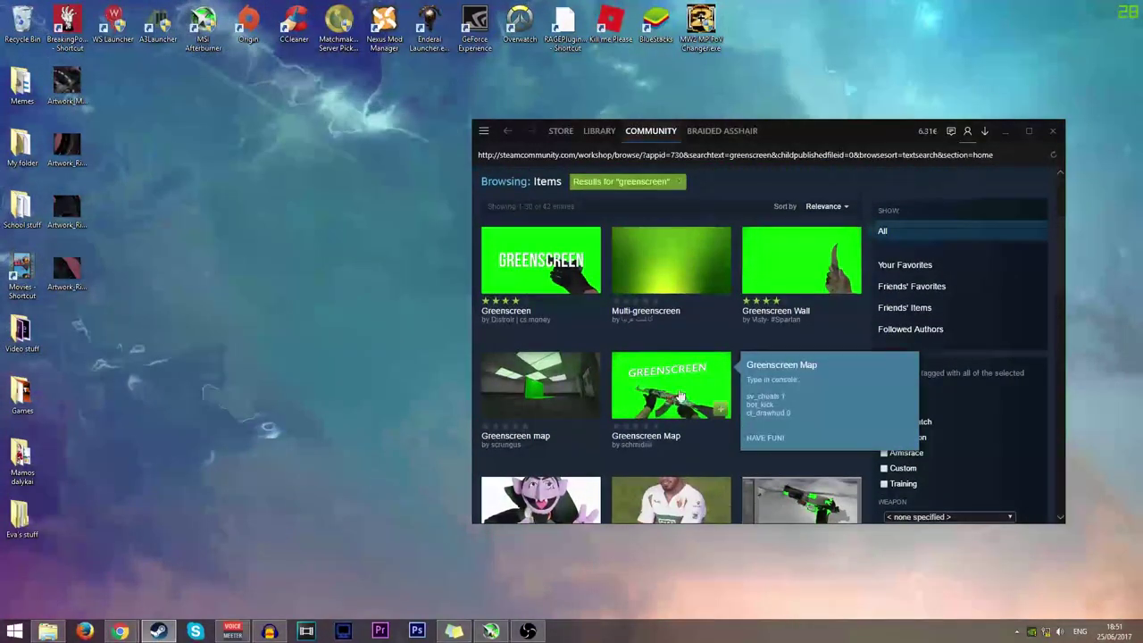
mouse_move(1054, 253)
mouse_down()
mouse_move(1060, 241)
mouse_move(1056, 257)
mouse_up()
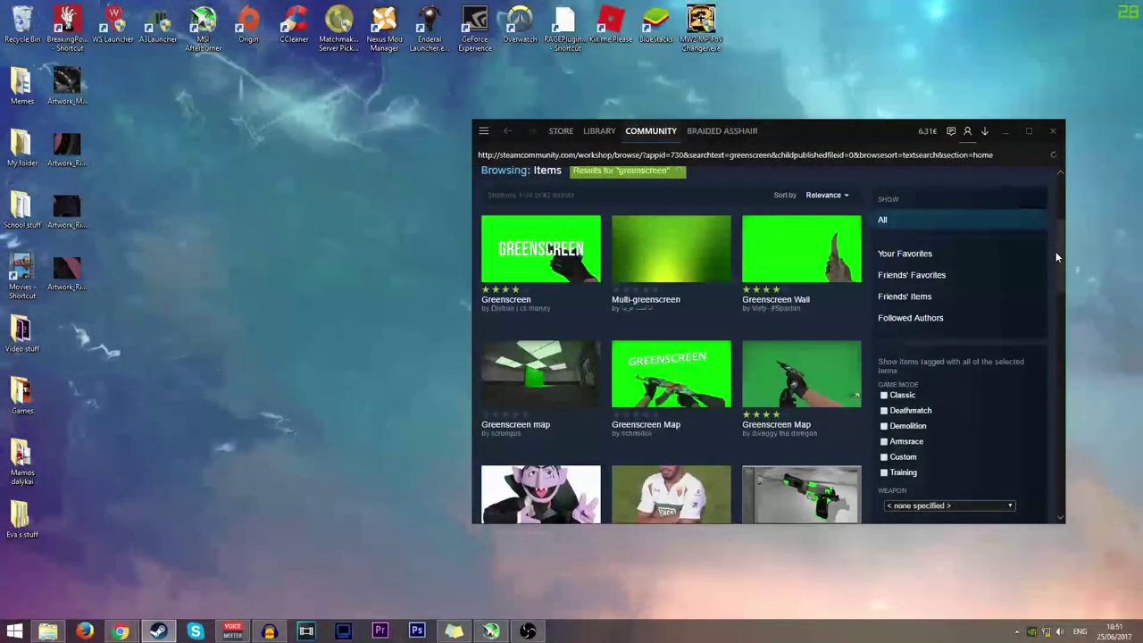
mouse_move(825, 254)
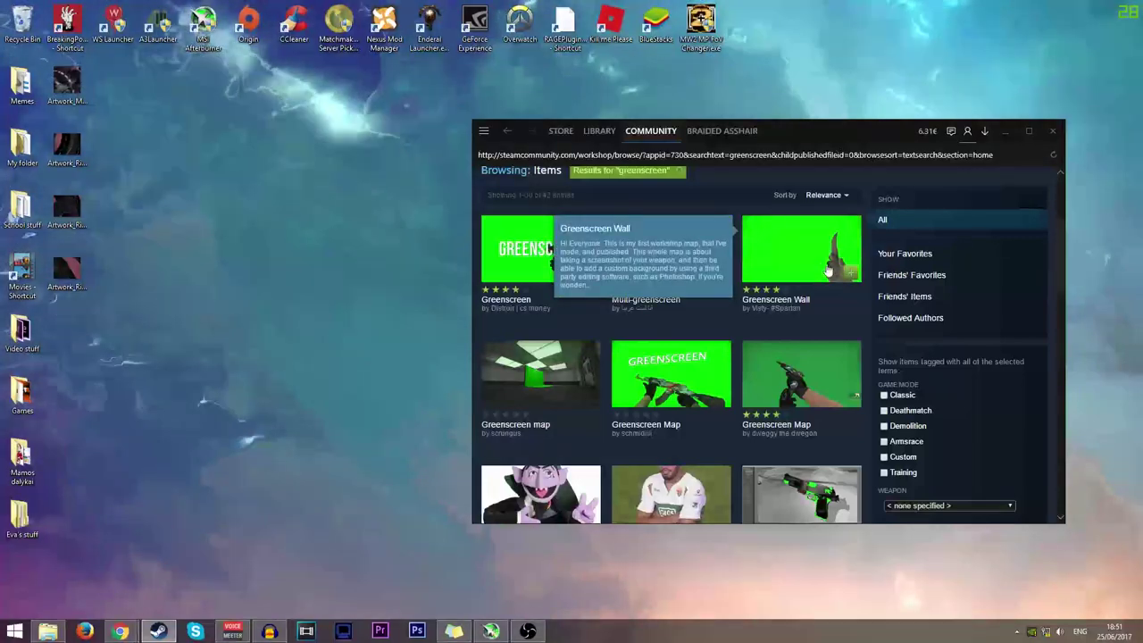
mouse_move(601, 136)
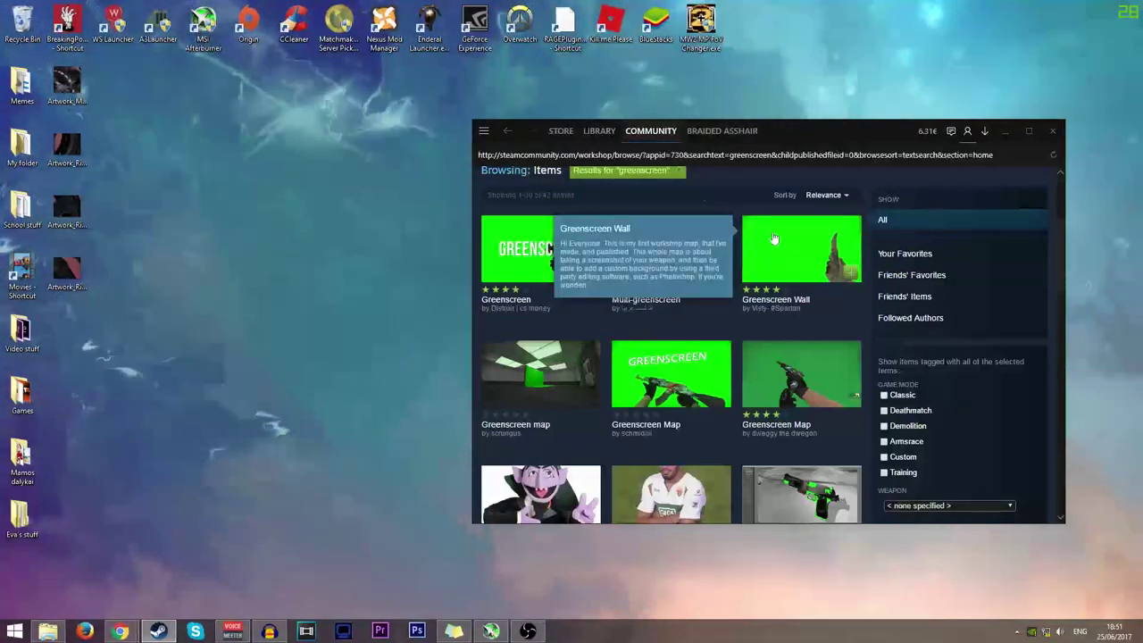
click(599, 130)
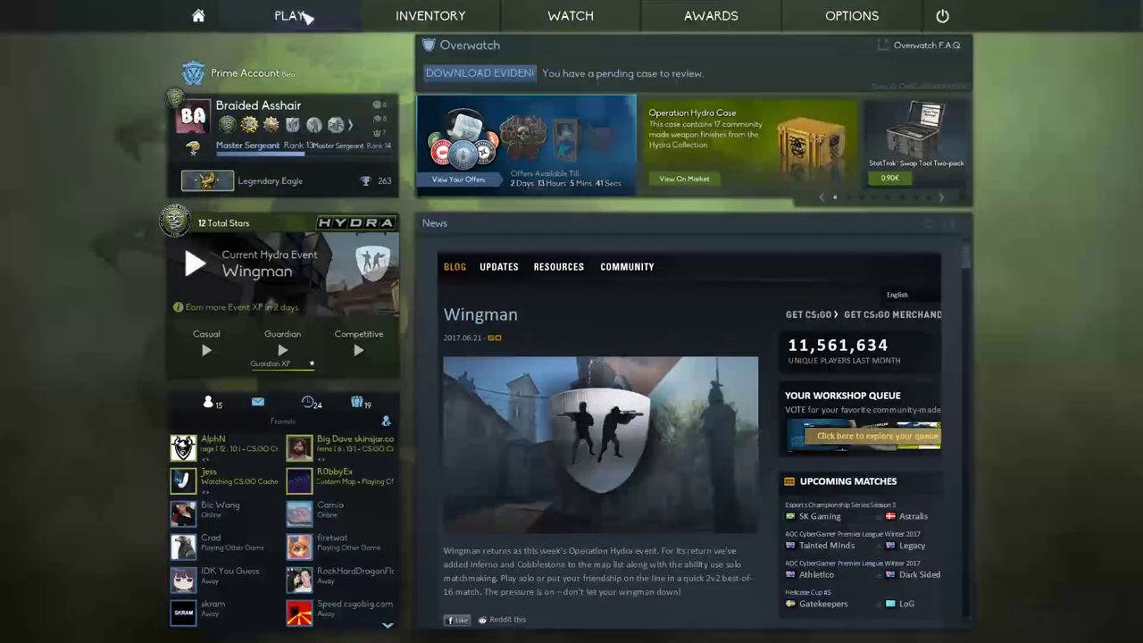
Start an offline game on the Chromakey Workshop map with no bots
mouse_move(303, 16)
click(287, 134)
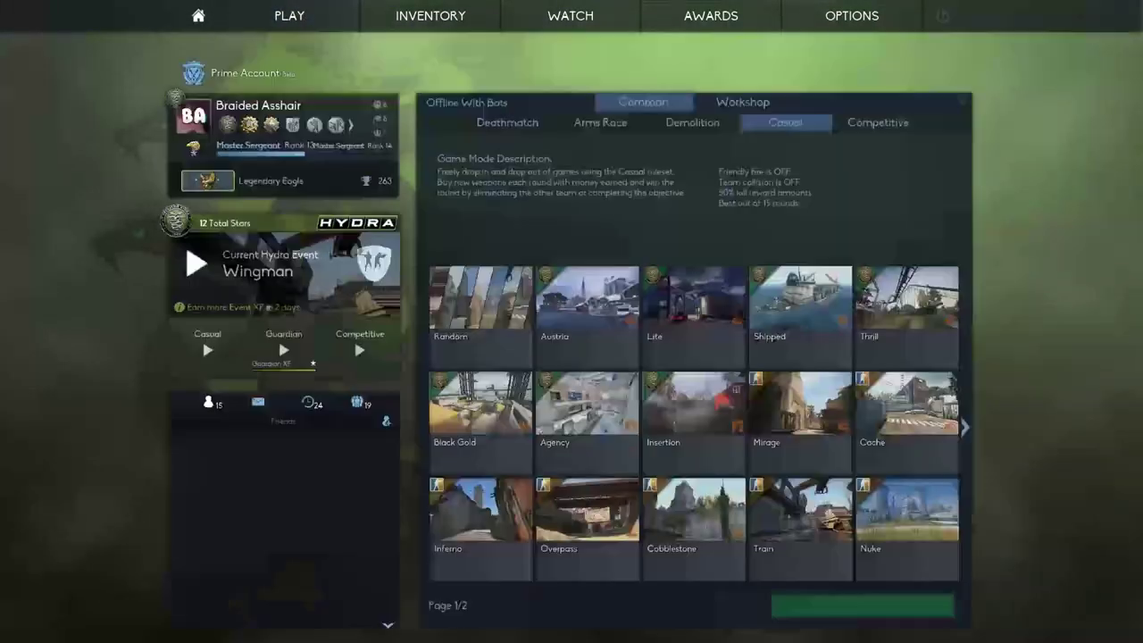
click(759, 102)
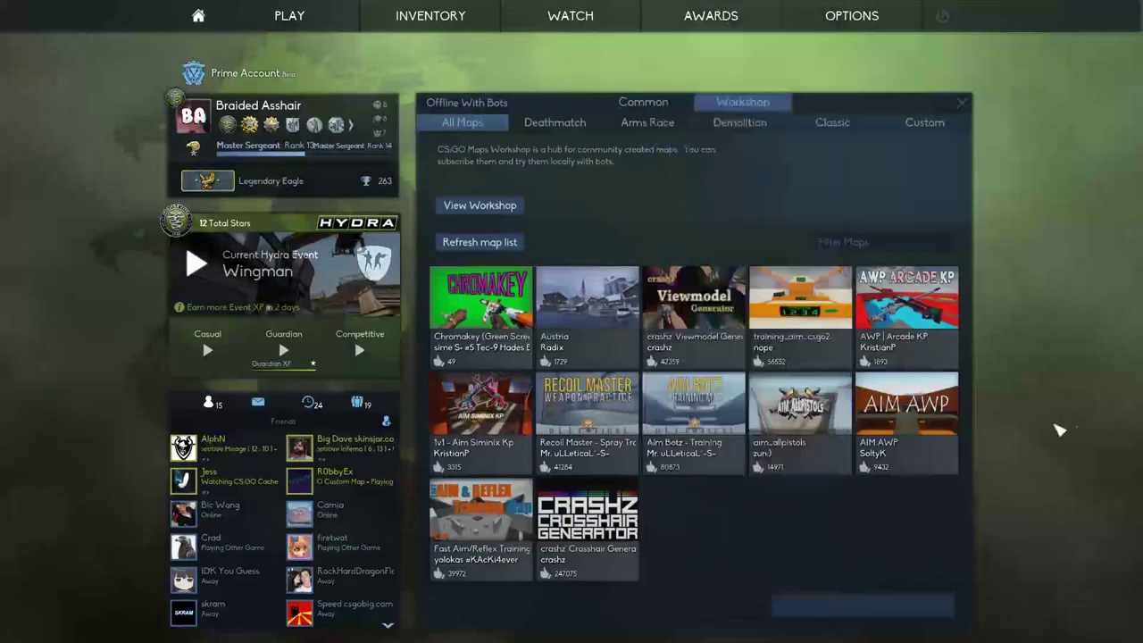
click(497, 329)
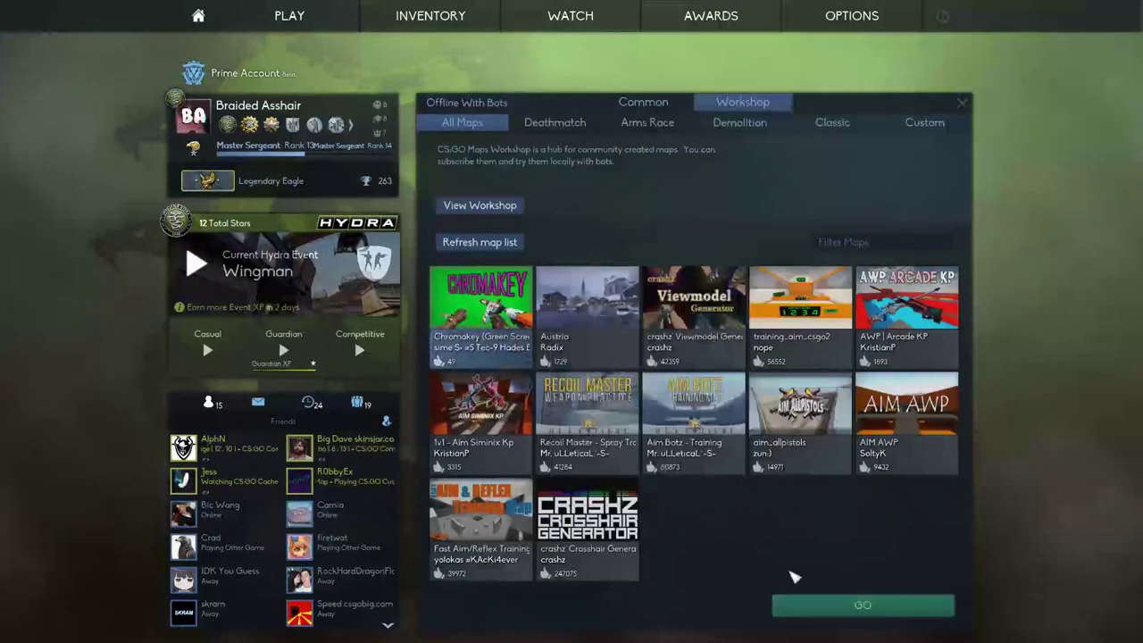
click(853, 607)
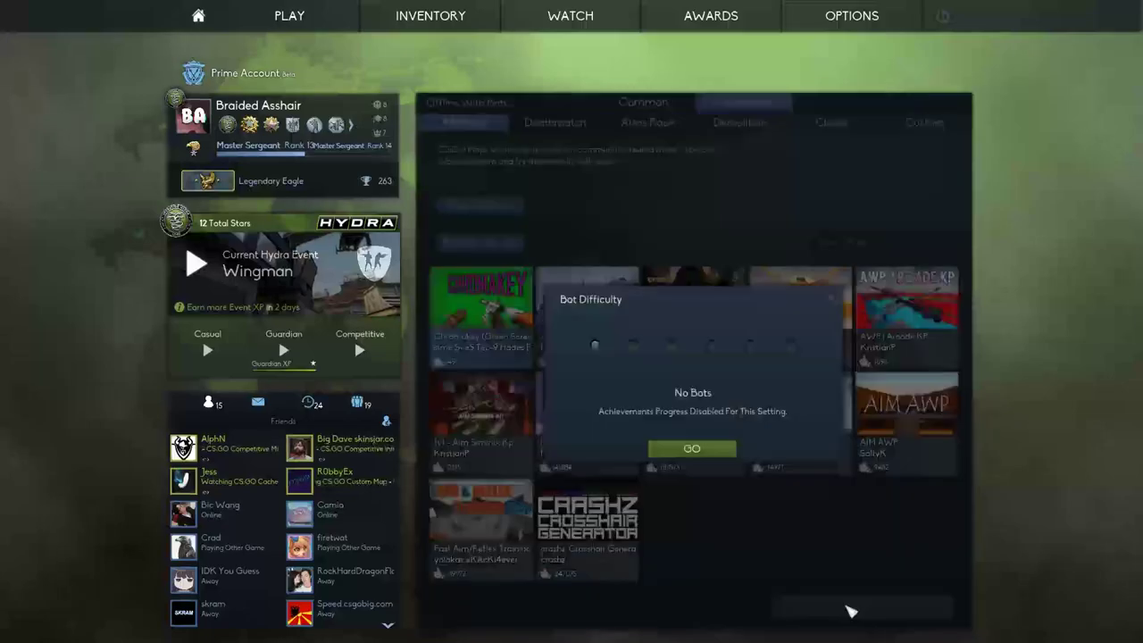
click(694, 448)
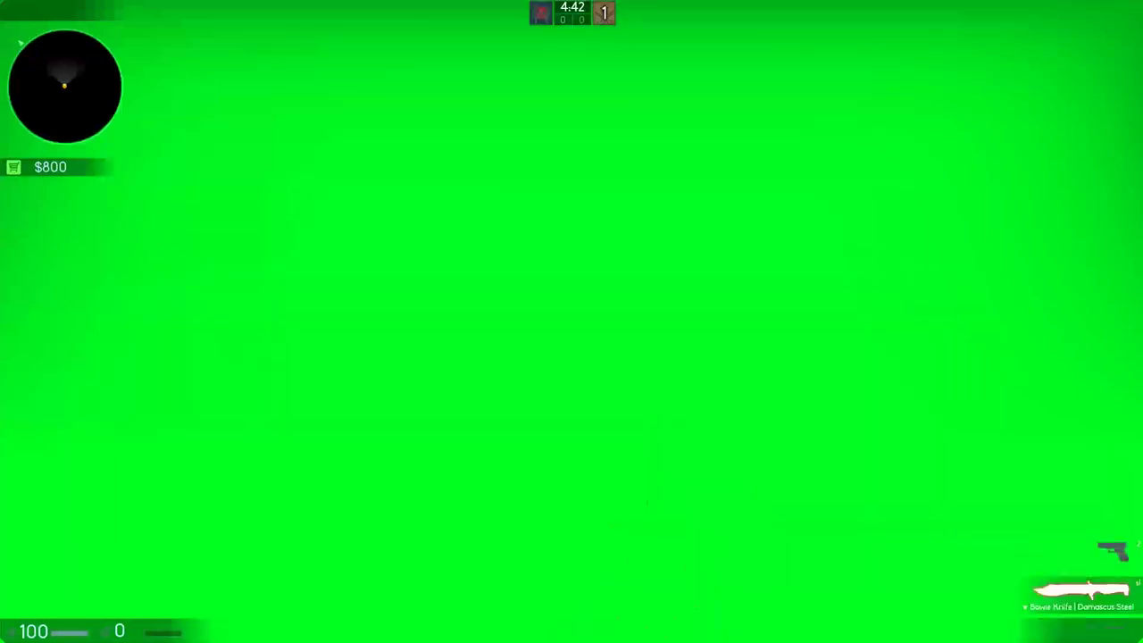
Cycle between knife and pistol and inspect the Glock
key(2)
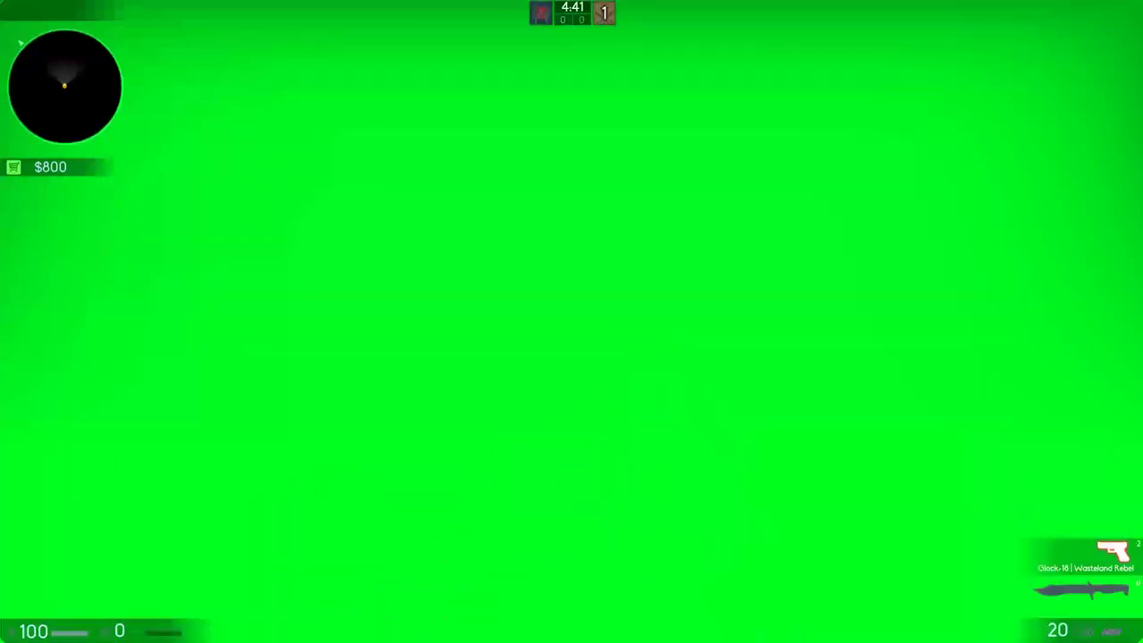
key(3)
key(2)
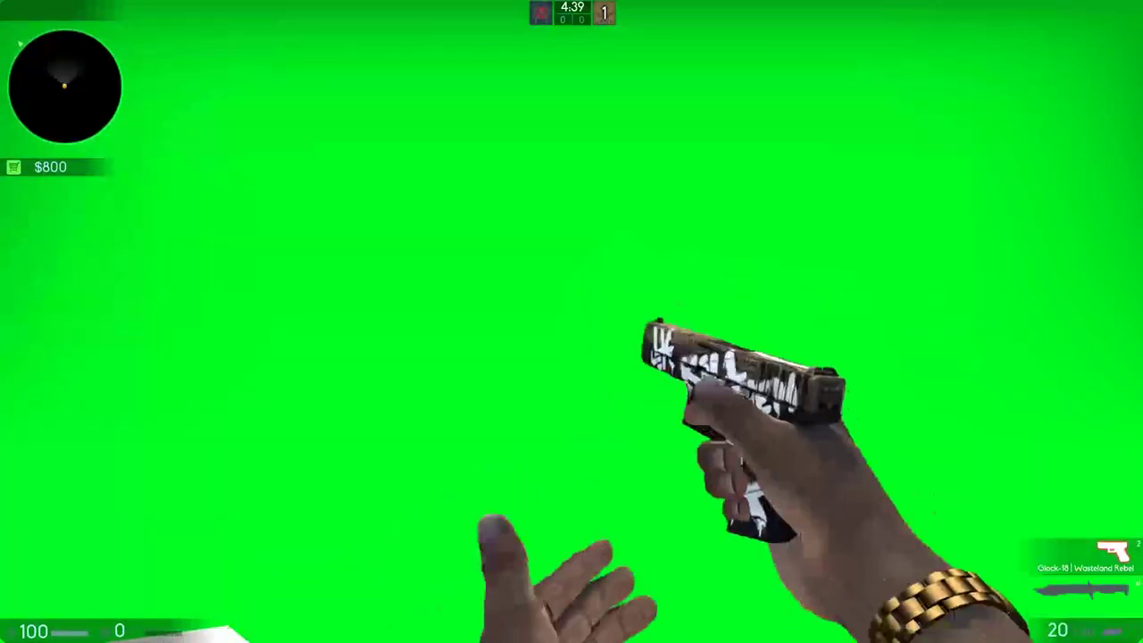
key(f)
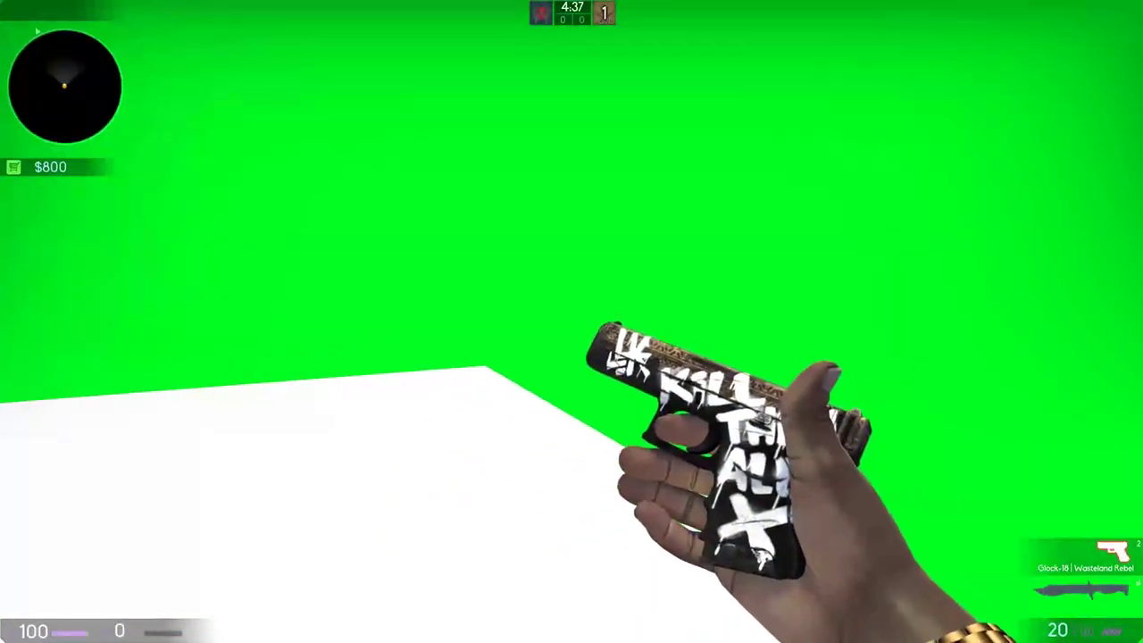
Join the Counter-Terrorist team and switch to the Bowie knife
key(Escape)
click(482, 368)
click(467, 324)
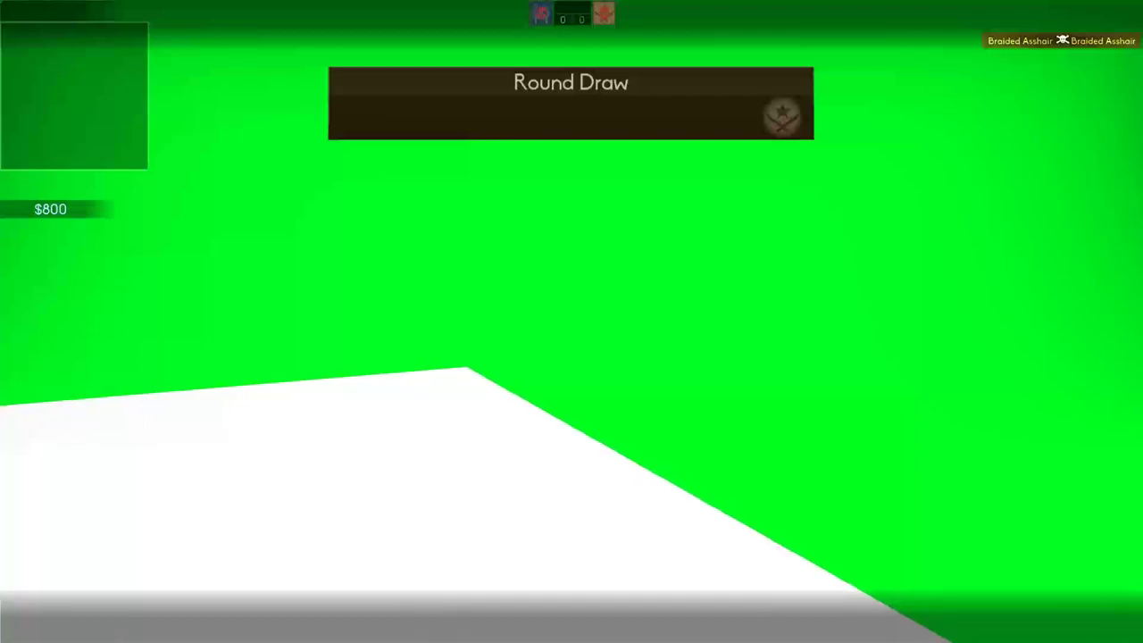
key(3)
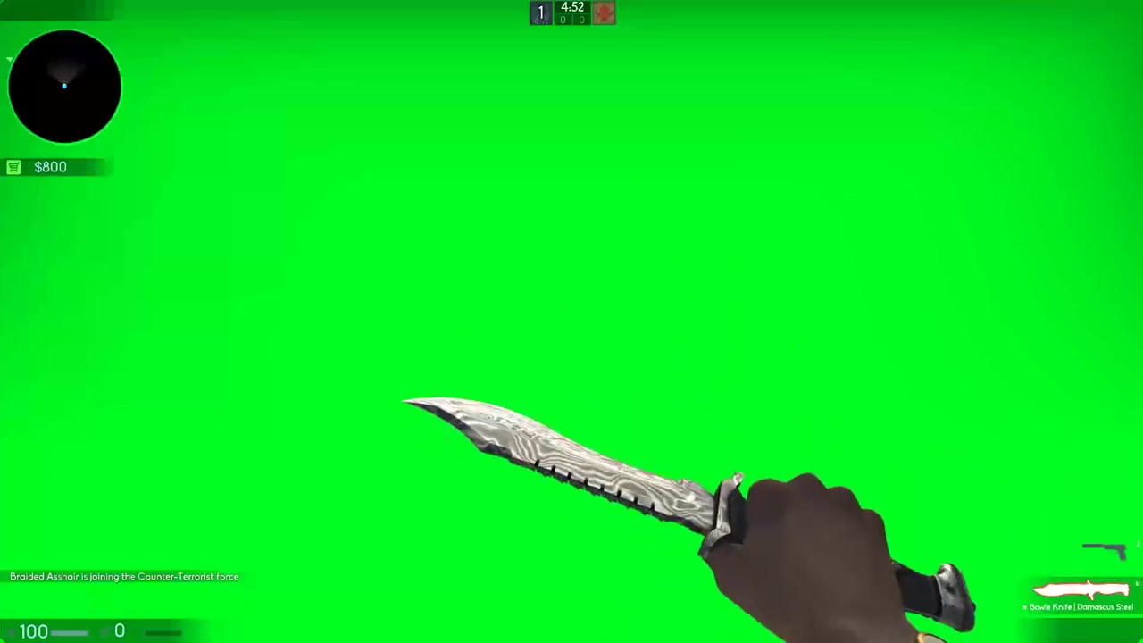
Inspect the USP-S pistol, then switch back to the Bowie knife
key(2)
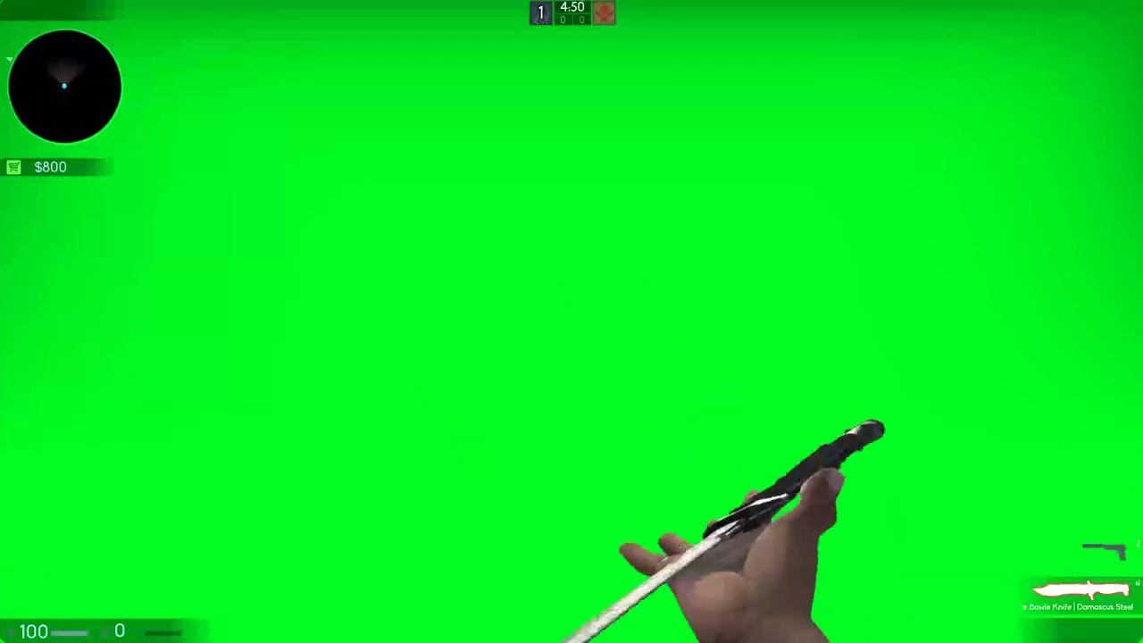
key(f)
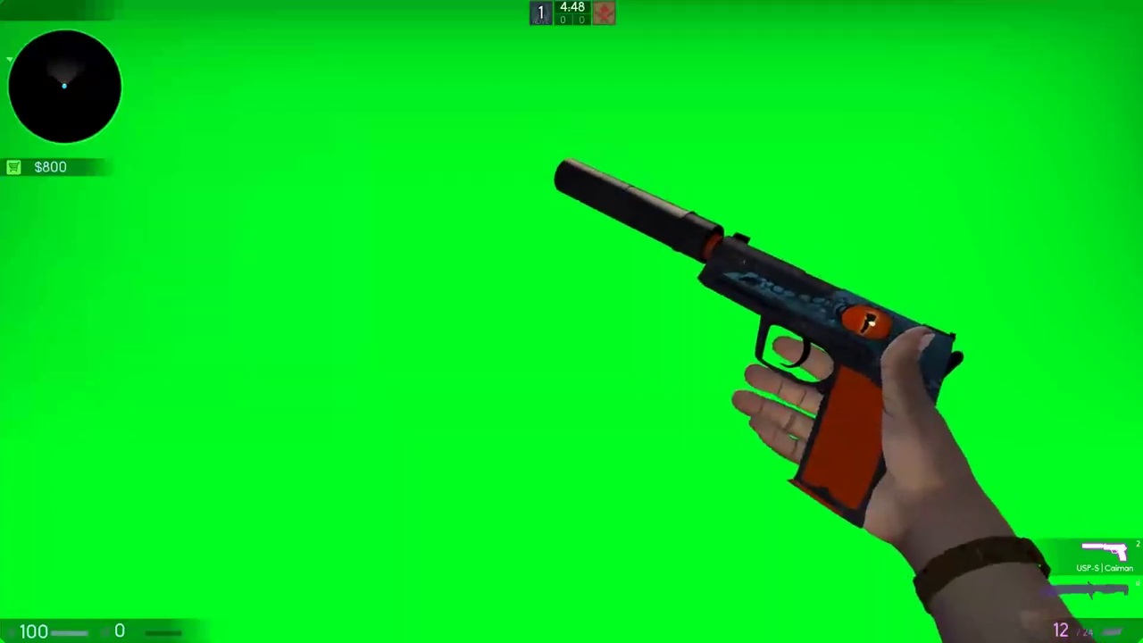
key(3)
Run sv_cheats 1 and cl_drawhud 0 in the developer console
key(grave)
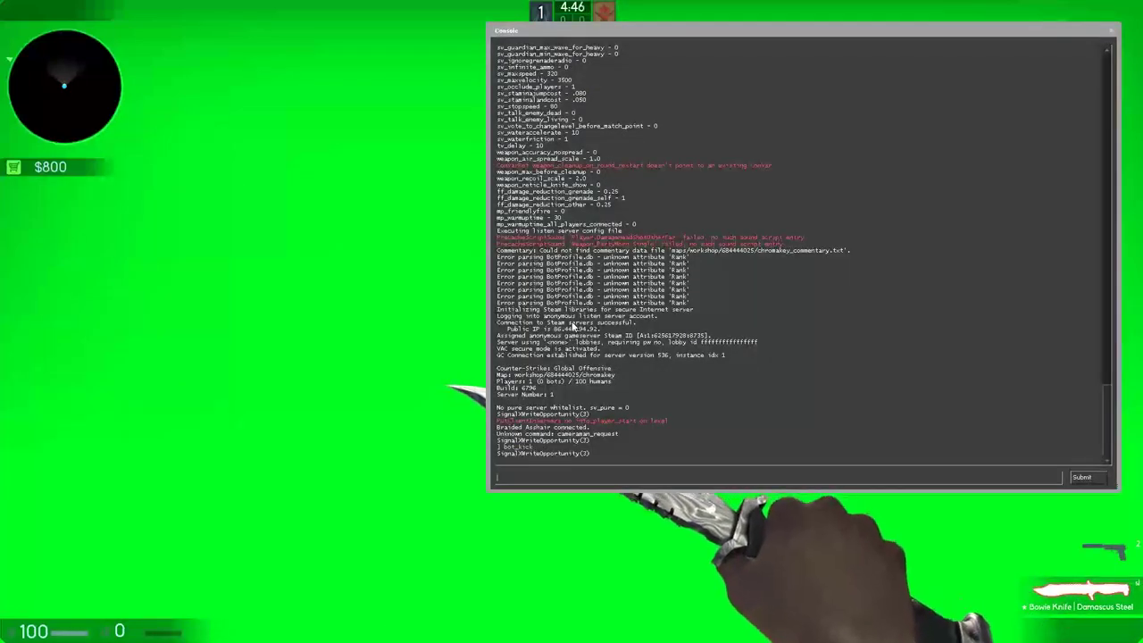
text(c)
key(BackSpace)
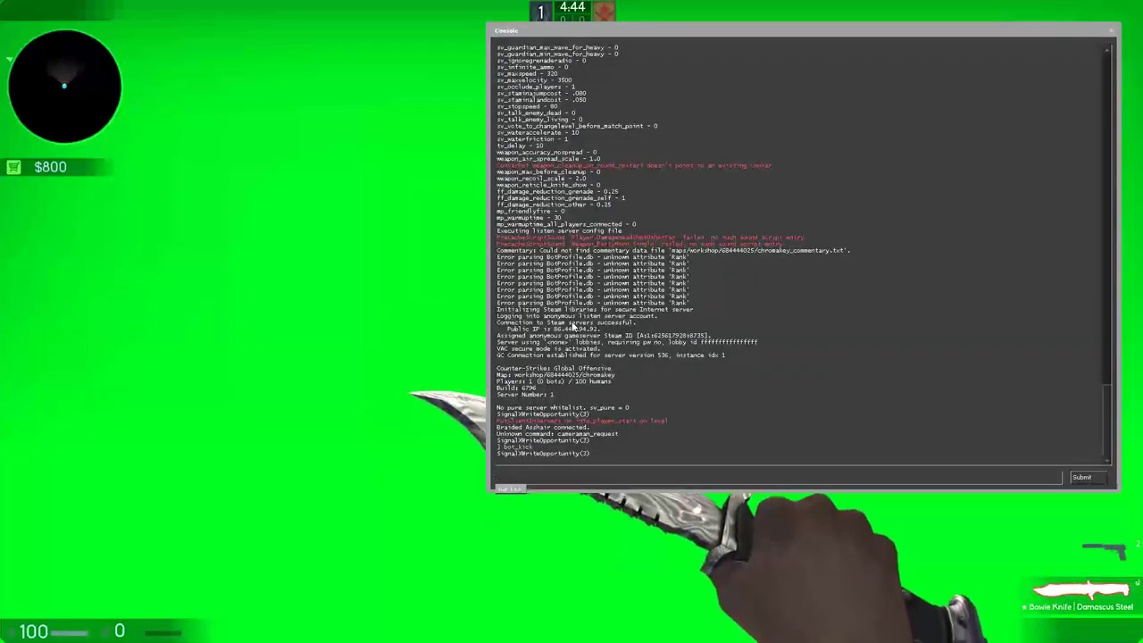
text(sv_)
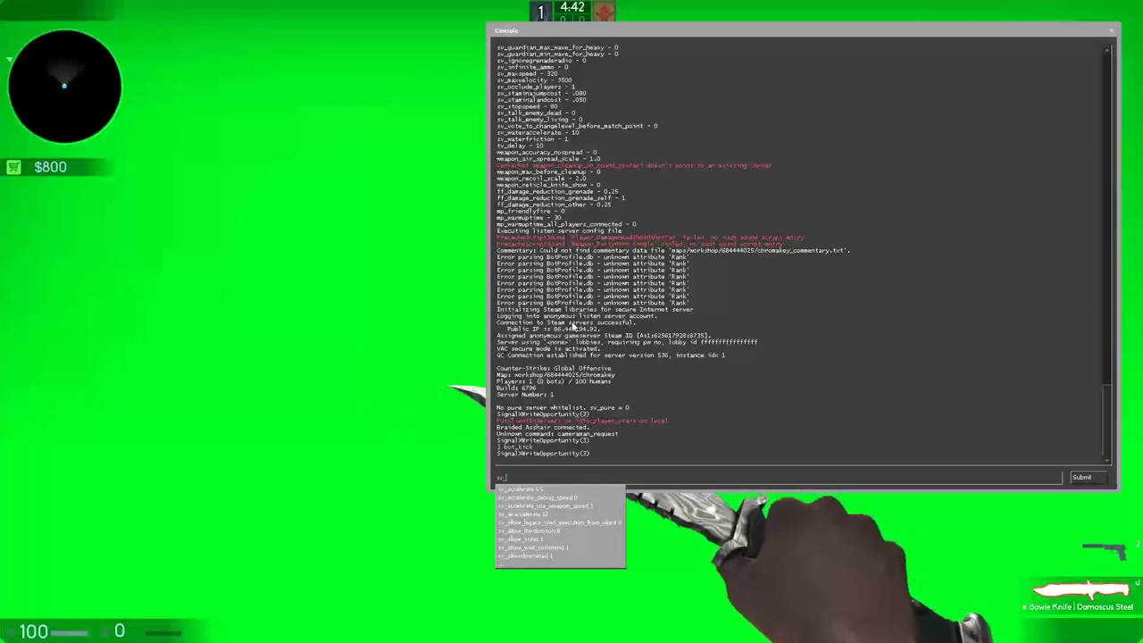
text(che)
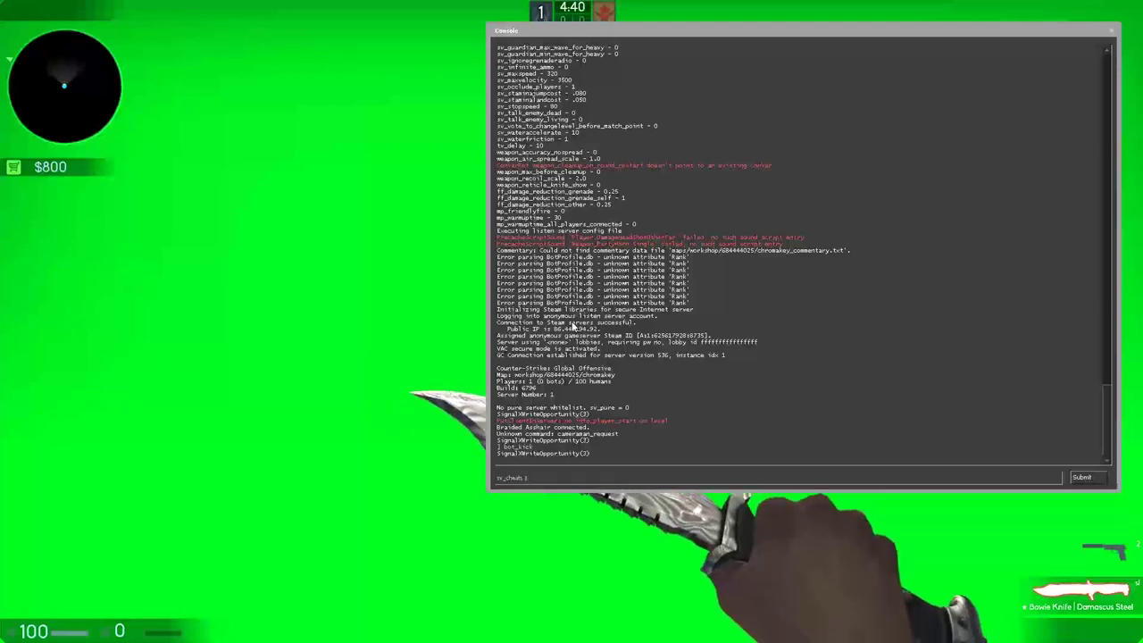
text(ats 1)
key(Return)
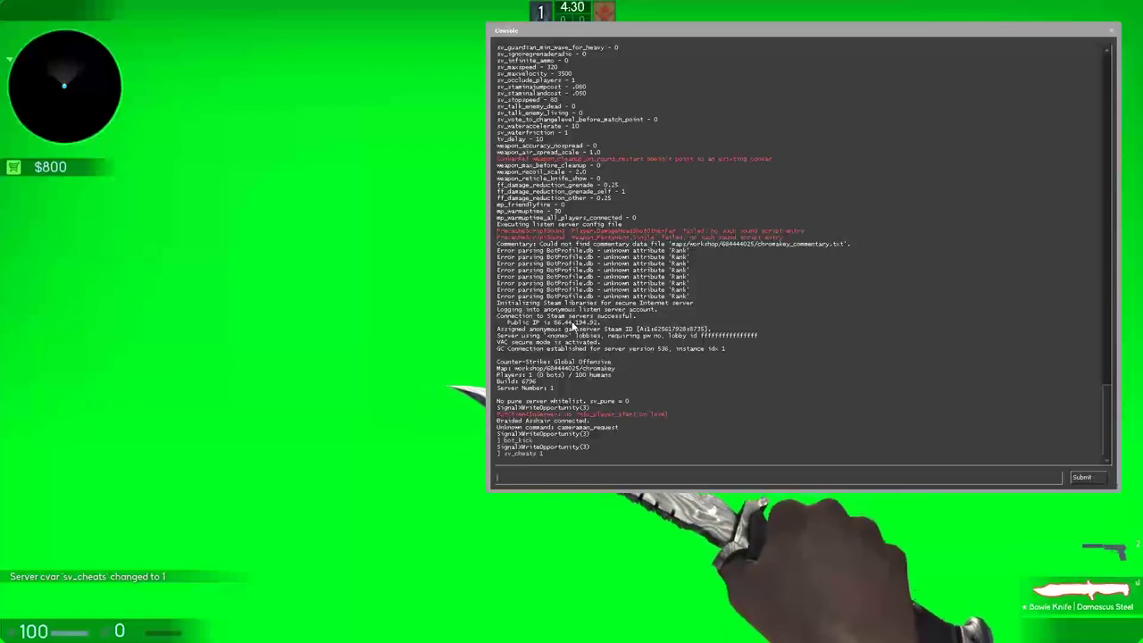
text(cl_dra)
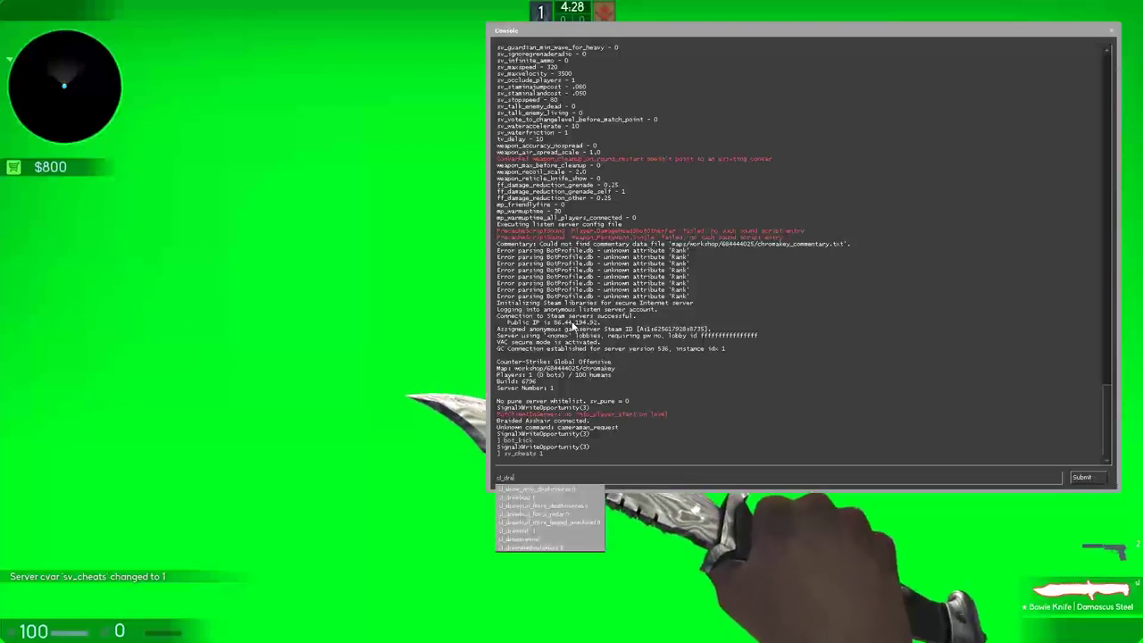
text(whud 0)
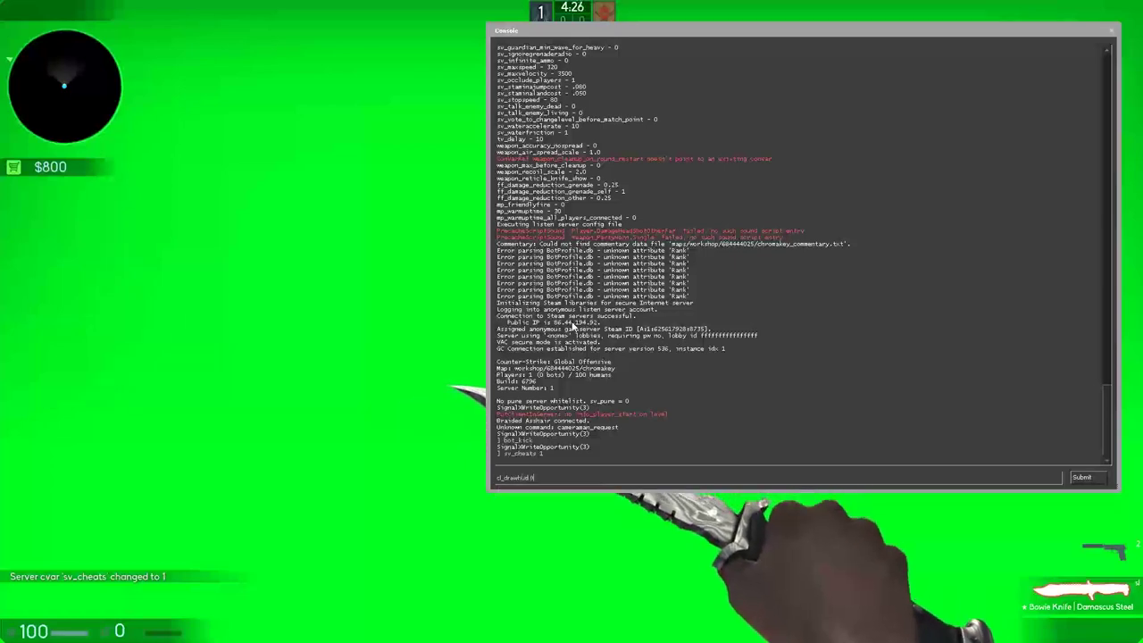
key(Return)
Inspect the Bowie knife against the green screen with the console closed, then reopen the console
key(grave)
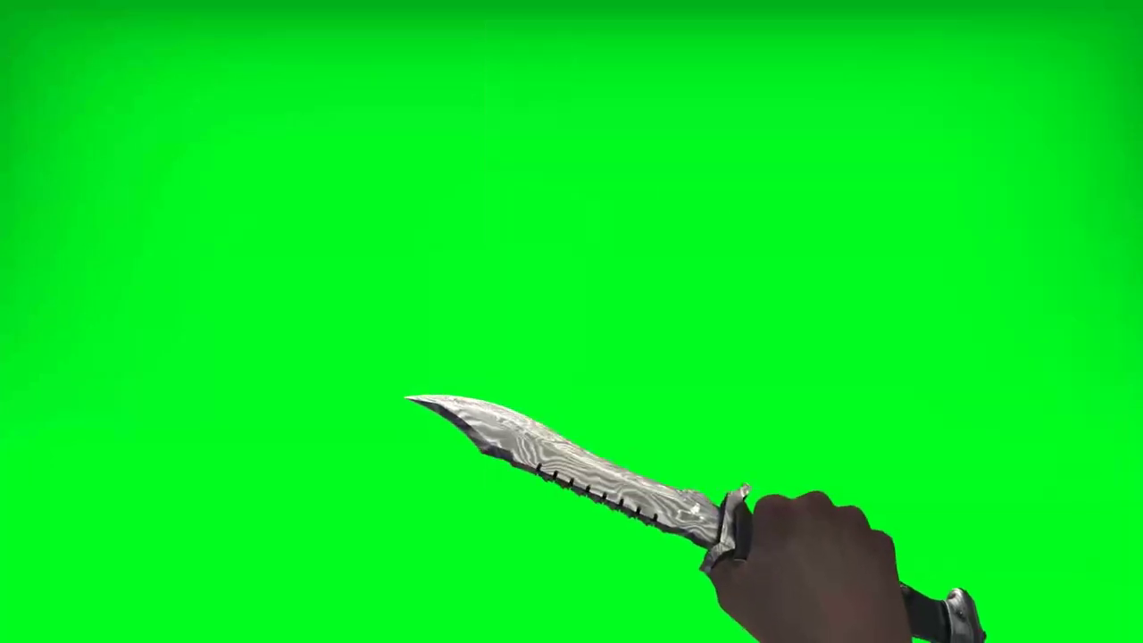
key(f)
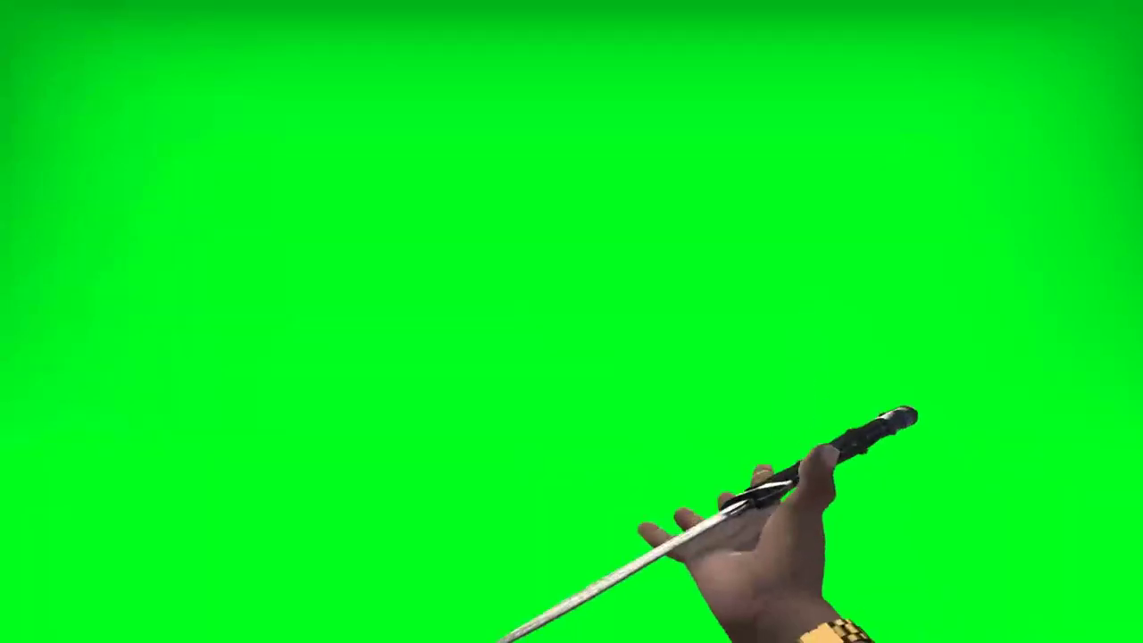
key(grave)
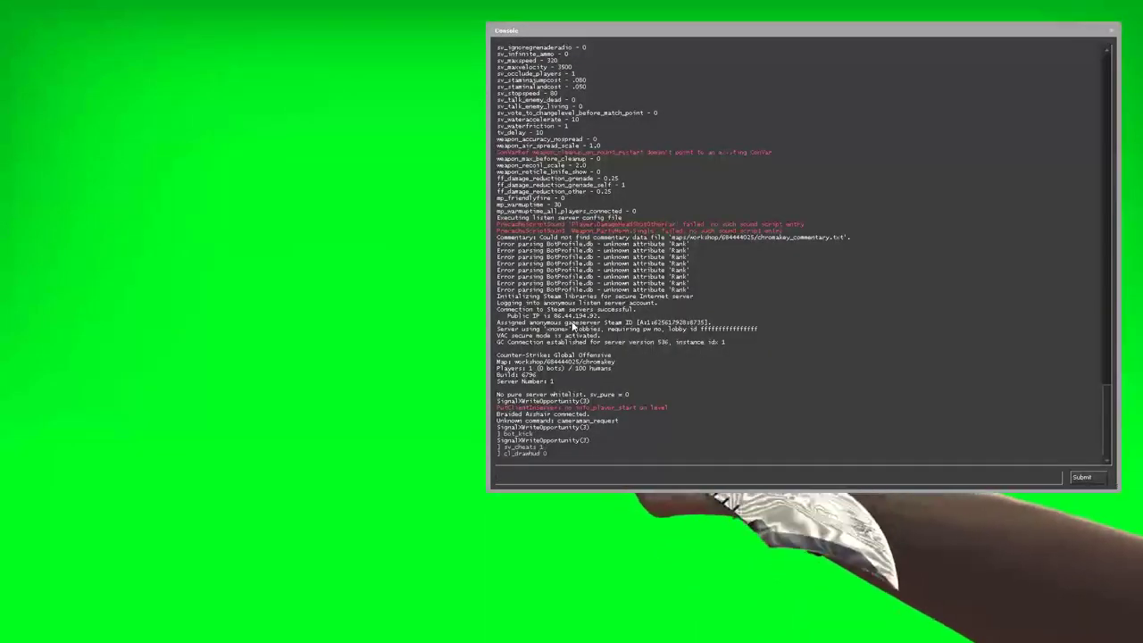